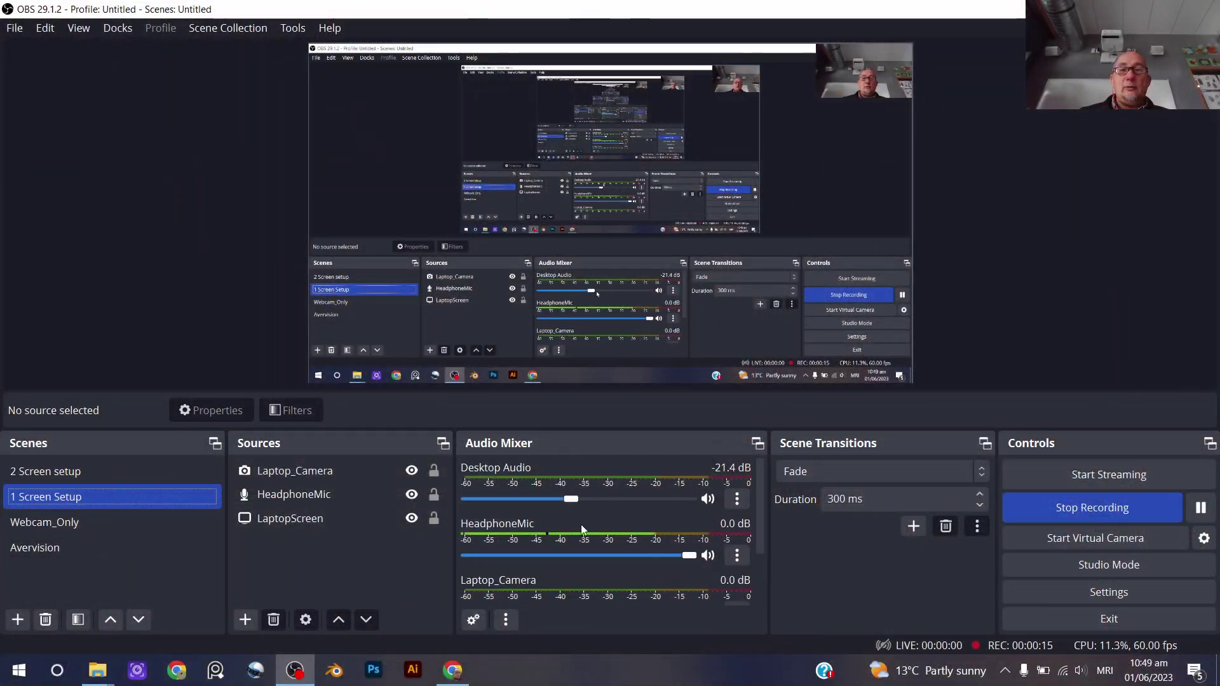
Switch from OBS Studio to the SketchUp_Practice_Apartment model in Chrome.
{"action": "left_click", "coordinate": [445, 673]}
{"action": "mouse_move", "coordinate": [454, 343]}
{"action": "middle_mouse_down"}
{"action": "mouse_move", "coordinate": [473, 183]}
{"action": "mouse_move", "coordinate": [563, 169]}
{"action": "mouse_move", "coordinate": [849, 234]}
{"action": "mouse_move", "coordinate": [875, 285]}
{"action": "mouse_move", "coordinate": [866, 375]}
{"action": "mouse_move", "coordinate": [346, 408]}
{"action": "mouse_move", "coordinate": [517, 284]}
{"action": "mouse_move", "coordinate": [544, 240]}
{"action": "mouse_move", "coordinate": [343, 395]}
{"action": "middle_mouse_up"}
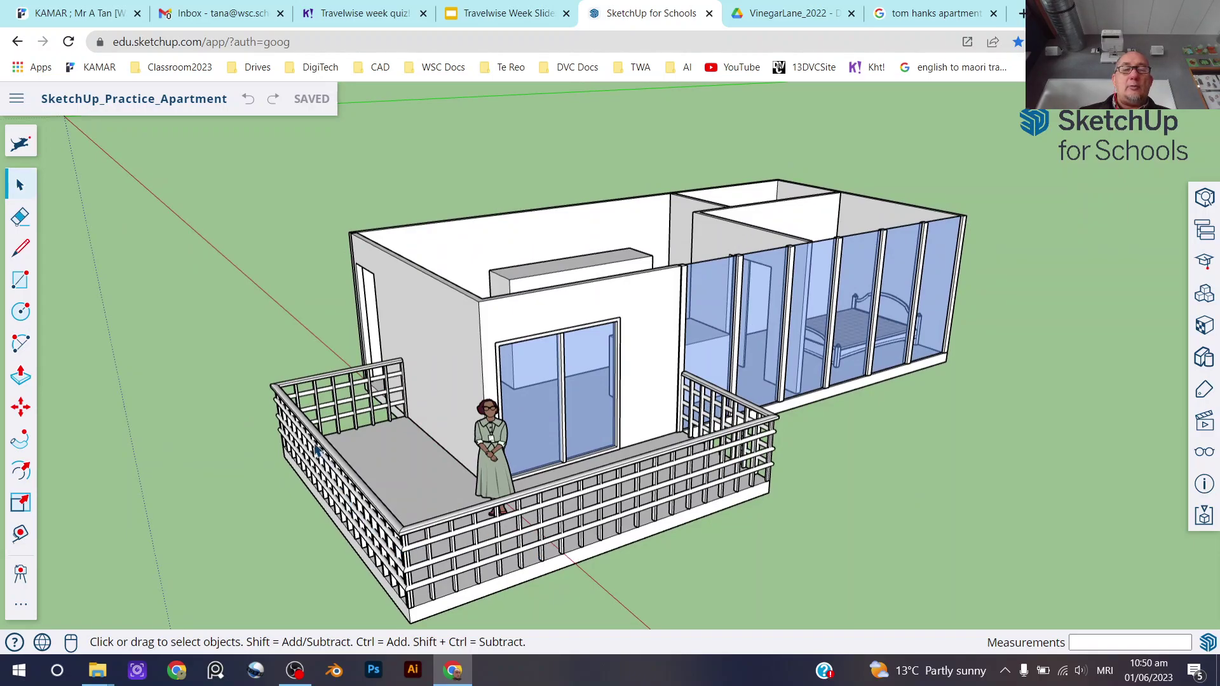
{"action": "middle_click_drag", "start_coordinate": [566, 440], "coordinate": [643, 377]}
{"action": "middle_click_drag", "start_coordinate": [507, 431], "coordinate": [373, 362]}
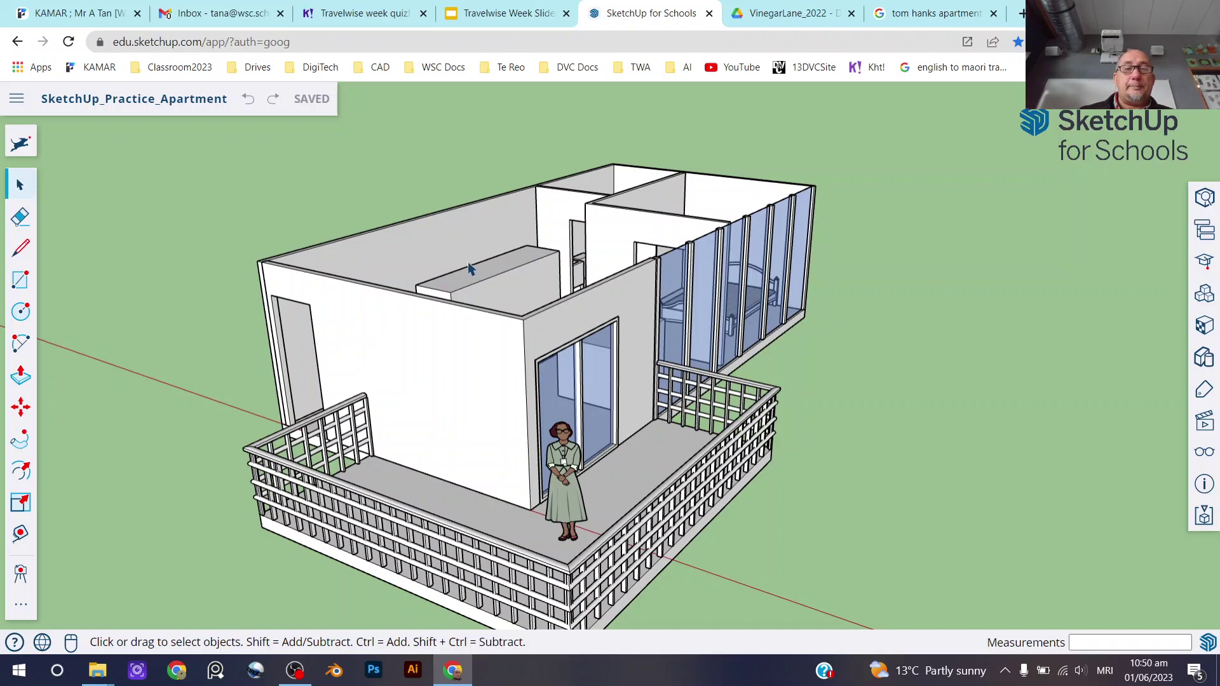
{"action": "middle_click_drag", "start_coordinate": [464, 261], "coordinate": [374, 322]}
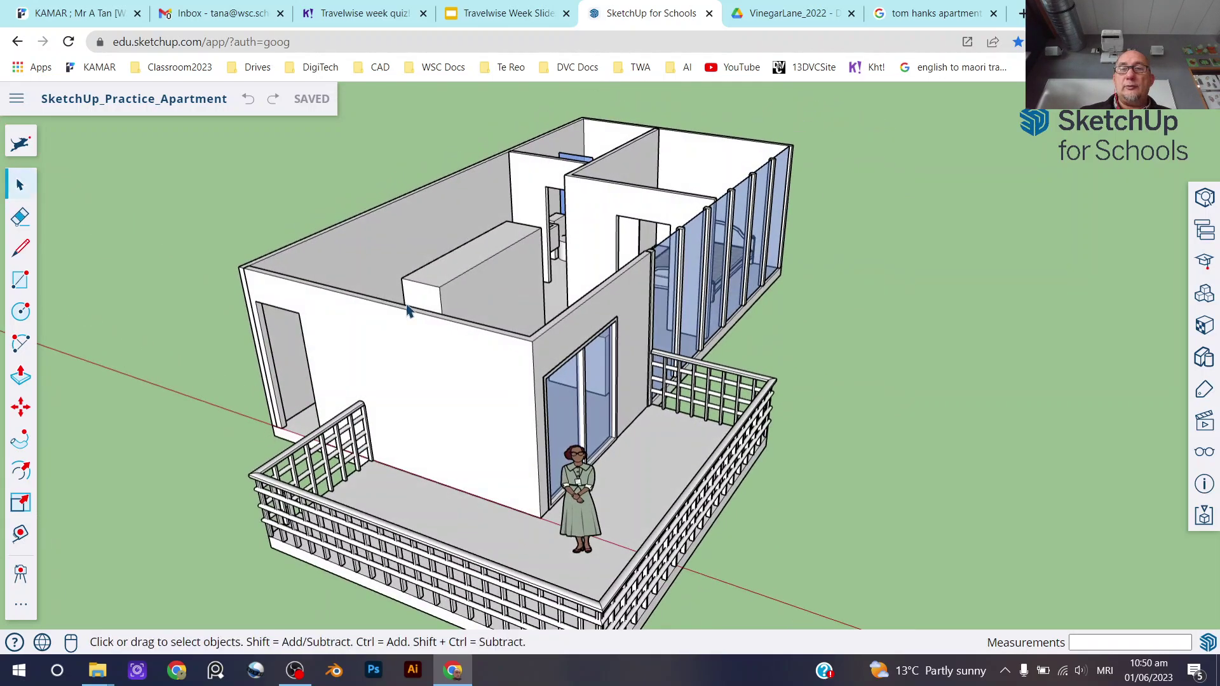
{"action": "left_click", "coordinate": [23, 608]}
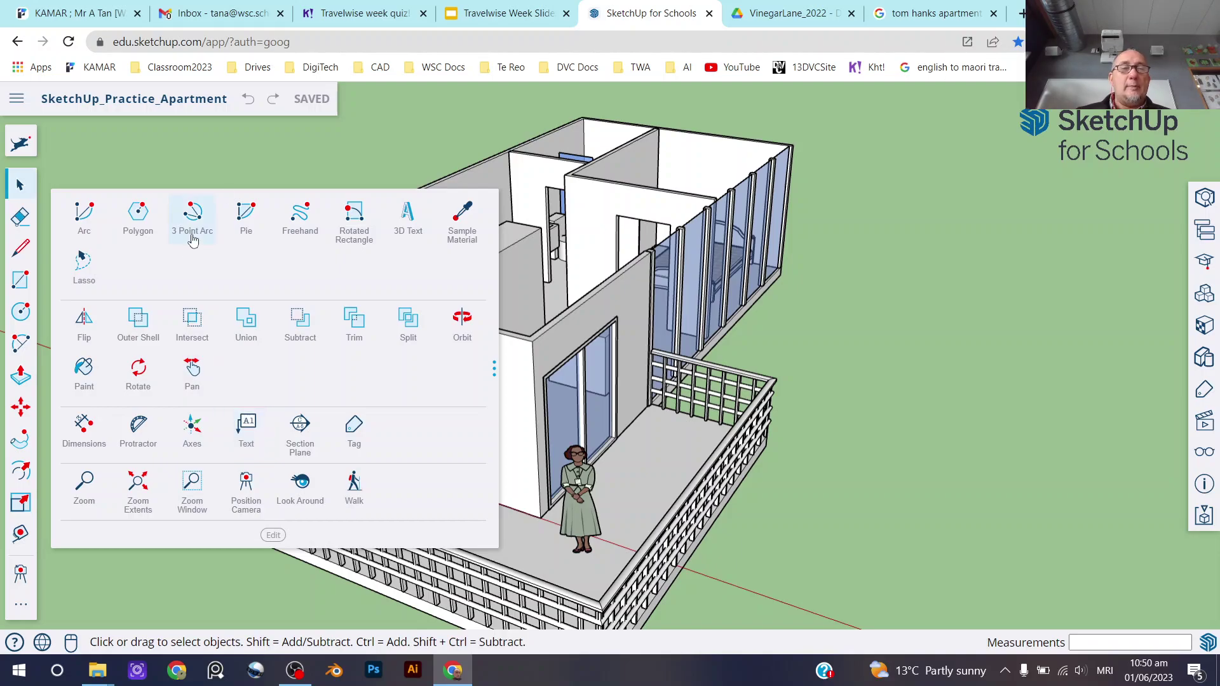
{"action": "left_click", "coordinate": [270, 156]}
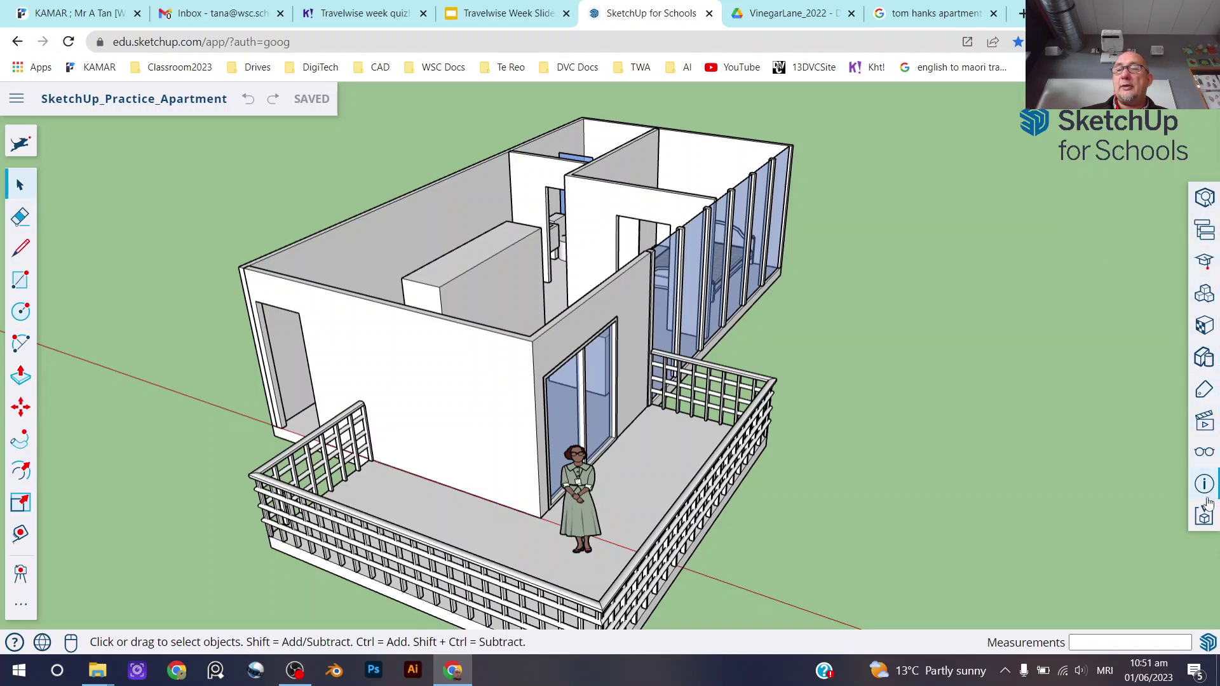
{"action": "left_click", "coordinate": [1131, 295]}
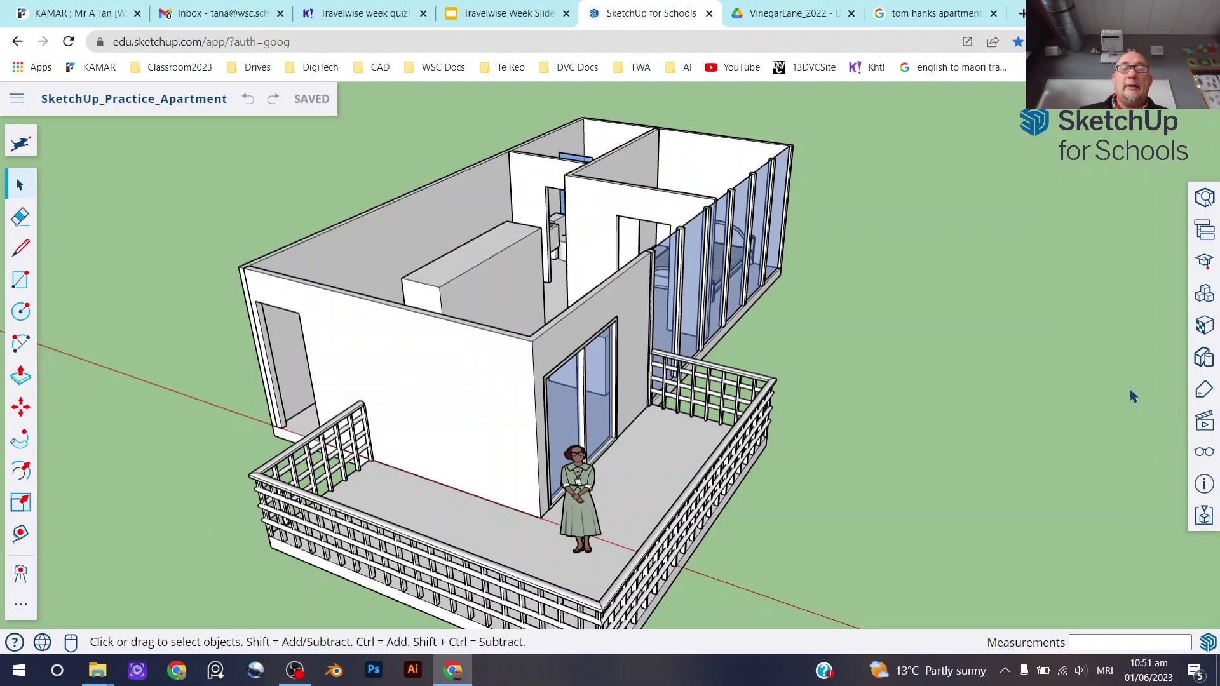
{"action": "middle_click_drag", "start_coordinate": [753, 412], "coordinate": [803, 366]}
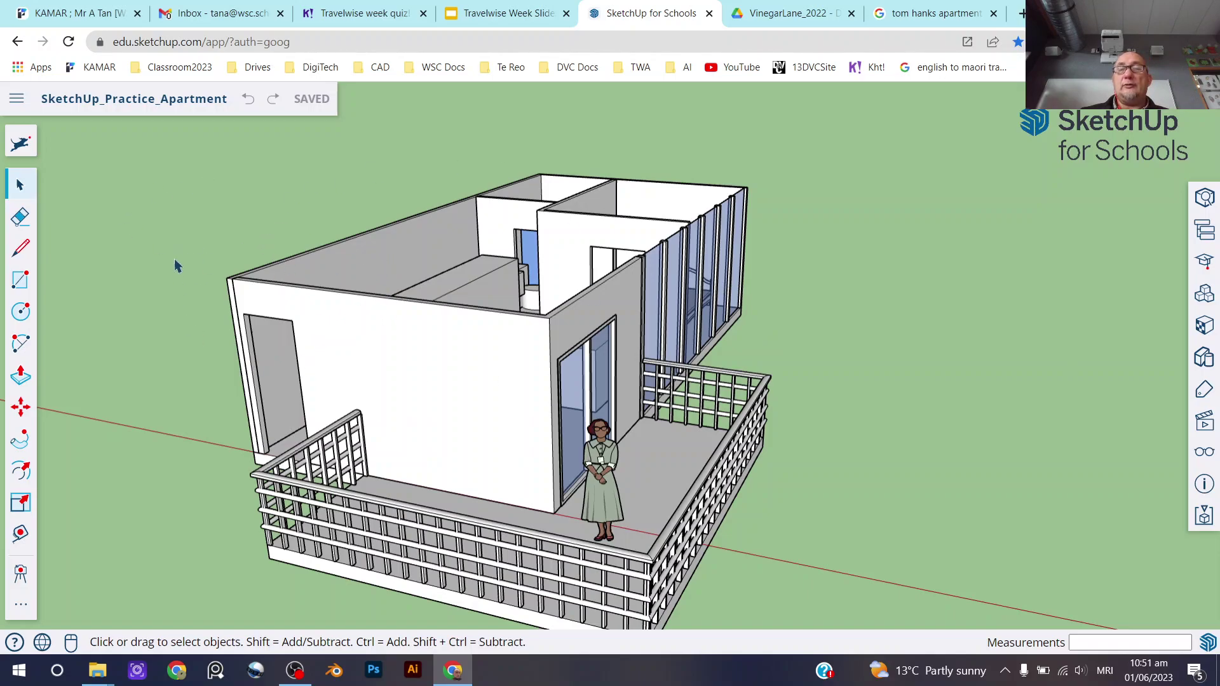
{"action": "mouse_move", "coordinate": [397, 237]}
{"action": "middle_mouse_down"}
{"action": "mouse_move", "coordinate": [501, 264]}
{"action": "mouse_move", "coordinate": [406, 294]}
{"action": "mouse_move", "coordinate": [392, 248]}
{"action": "middle_mouse_up"}
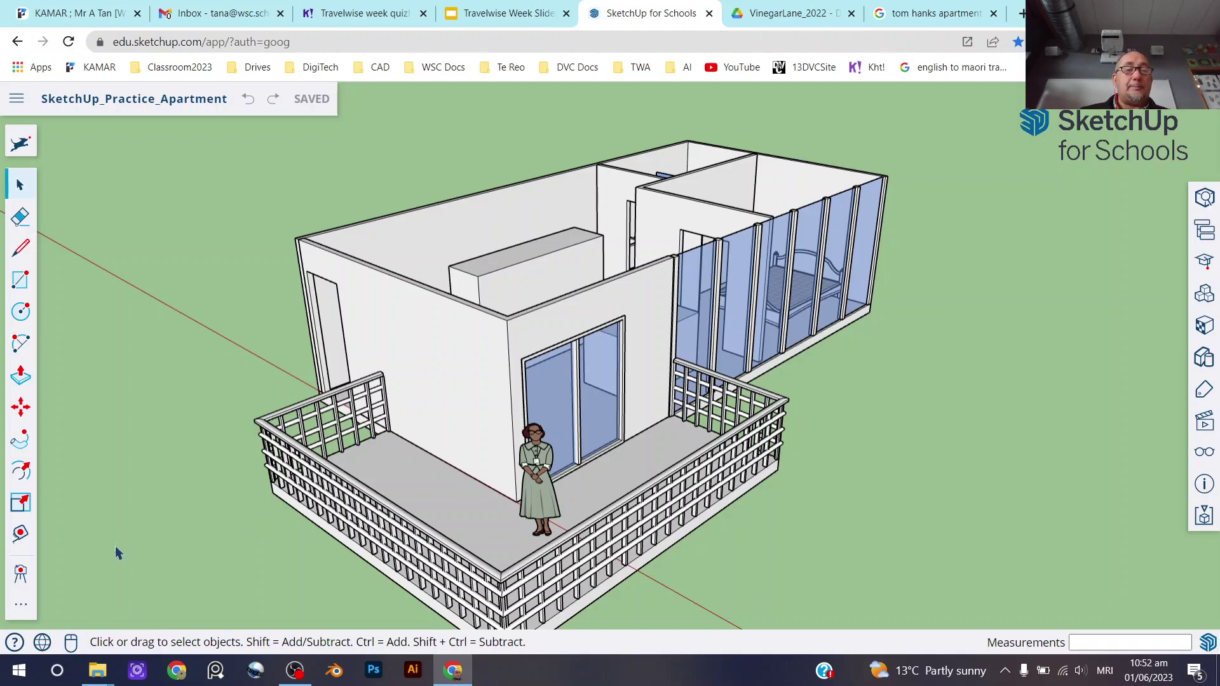
Try the Trackpad input device, then set SketchUp's navigation input back to Mouse.
{"action": "left_click", "coordinate": [71, 644]}
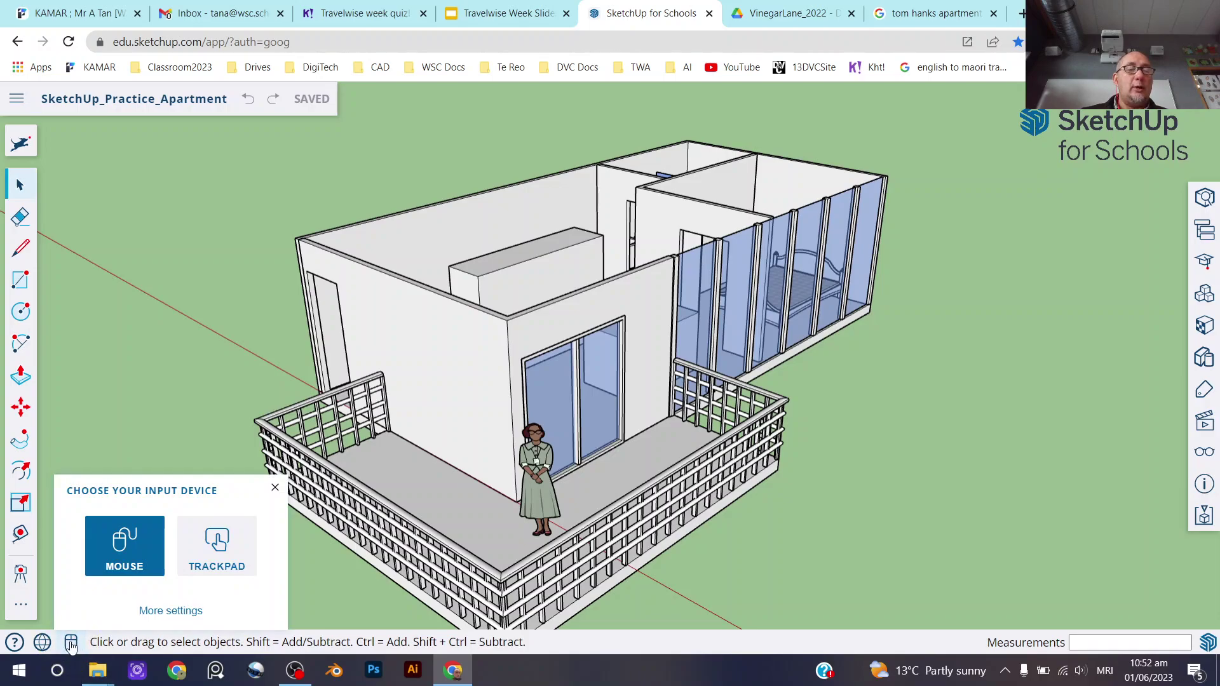
{"action": "left_click", "coordinate": [230, 546]}
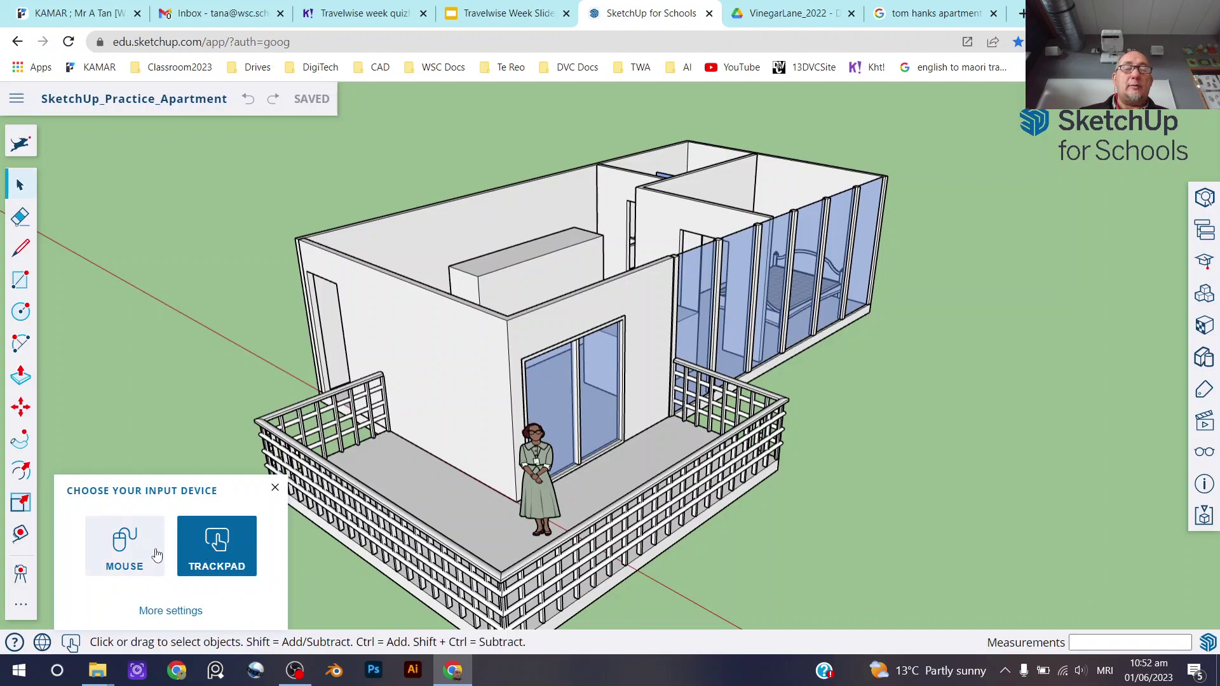
{"action": "left_click", "coordinate": [123, 552]}
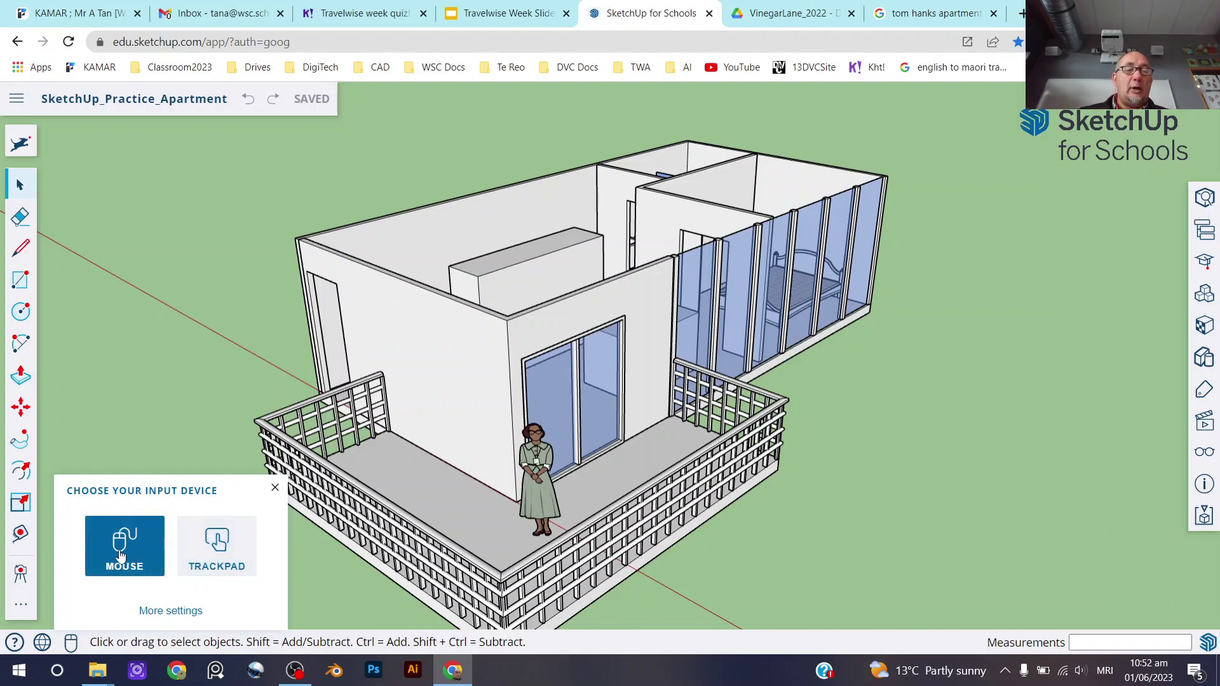
{"action": "left_click", "coordinate": [184, 387]}
{"action": "scroll", "coordinate": [495, 390], "scroll_direction": "down", "scroll_amount": 3}
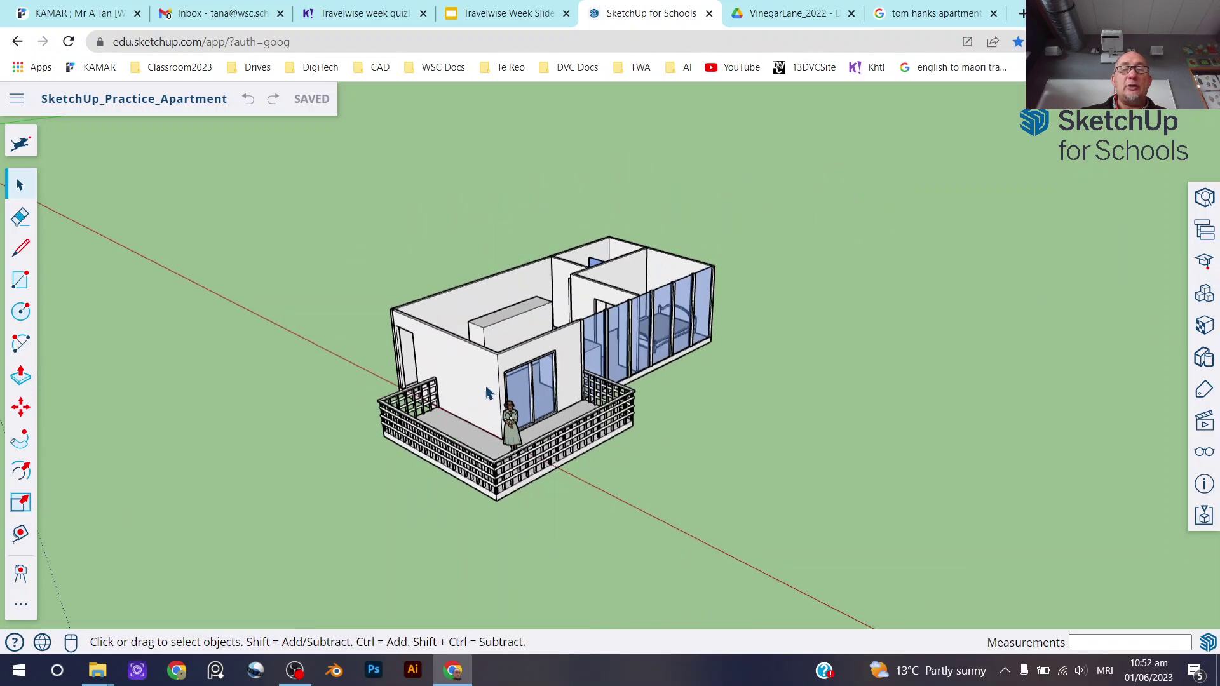
{"action": "scroll", "coordinate": [486, 392], "scroll_direction": "up", "scroll_amount": 3}
{"action": "scroll", "coordinate": [480, 399], "scroll_direction": "down", "scroll_amount": 3}
{"action": "scroll", "coordinate": [469, 410], "scroll_direction": "up", "scroll_amount": 5}
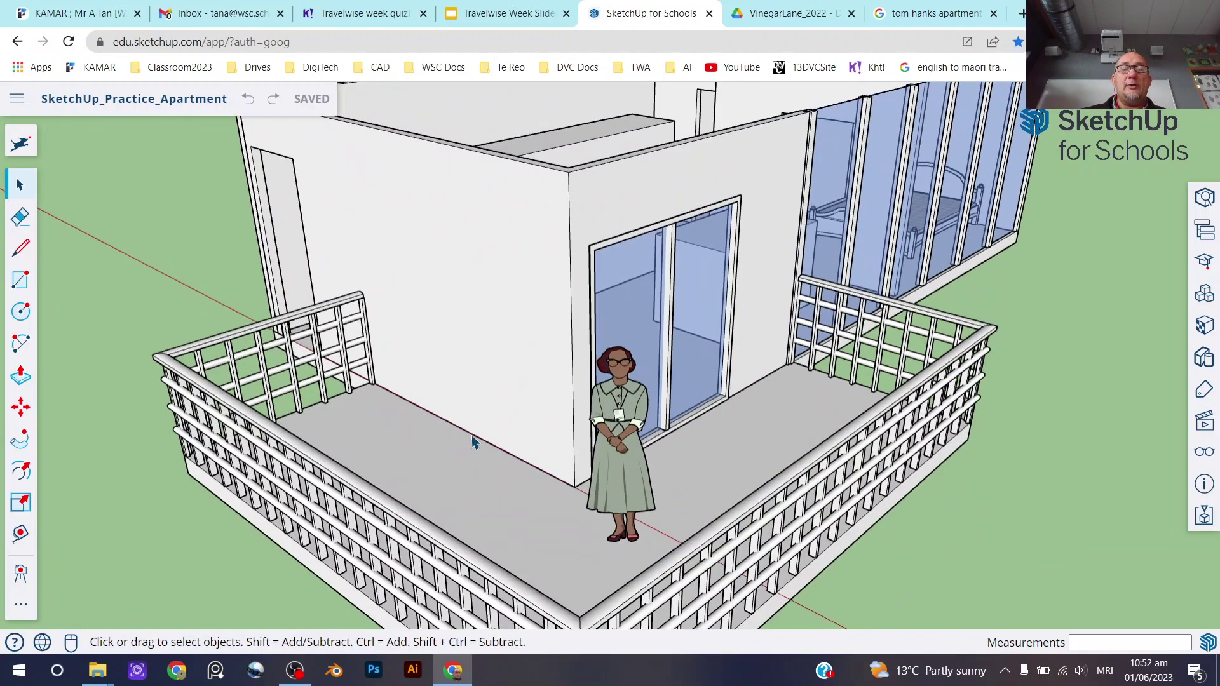
{"action": "scroll", "coordinate": [470, 441], "scroll_direction": "down", "scroll_amount": 6}
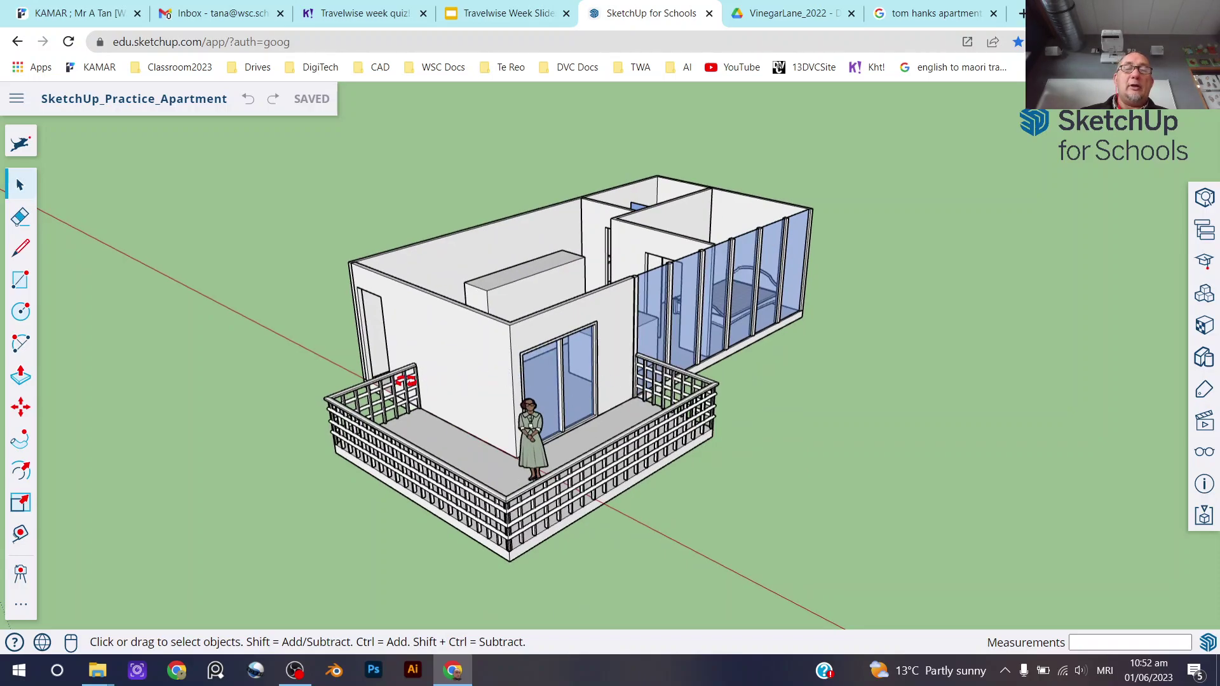
{"action": "middle_click_drag", "start_coordinate": [406, 388], "coordinate": [511, 468]}
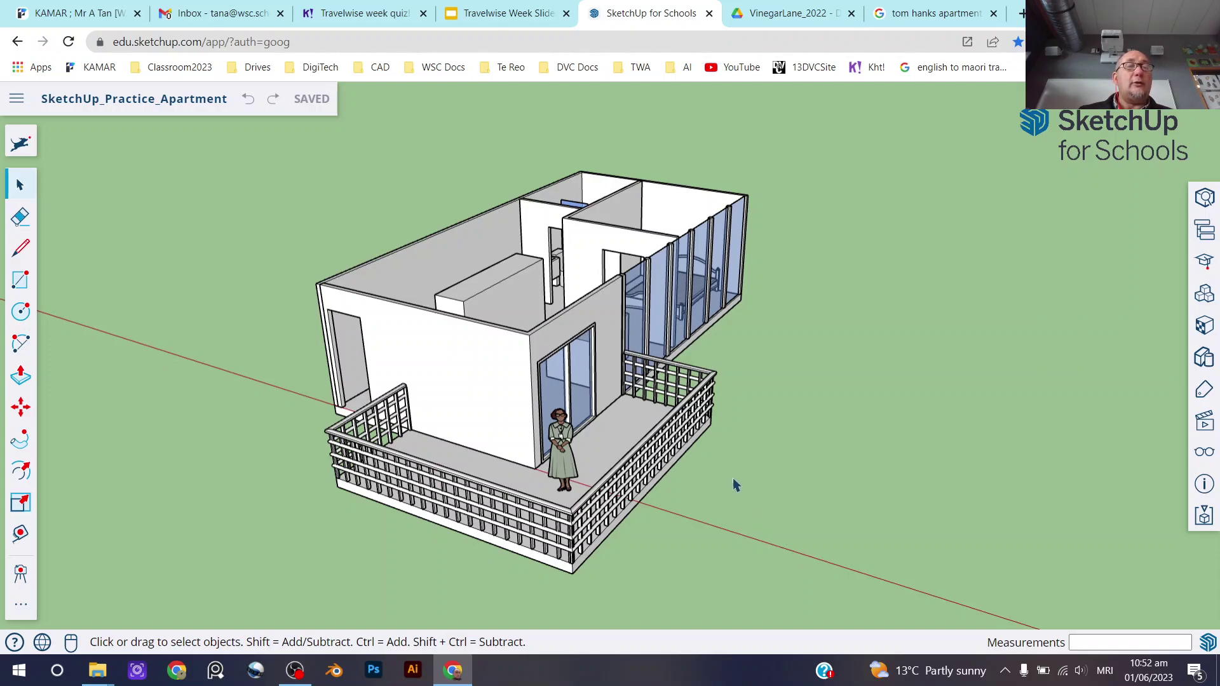
From the home page, create a new Untitled model with Decimal - Millimeters units.
{"action": "left_click", "coordinate": [16, 98]}
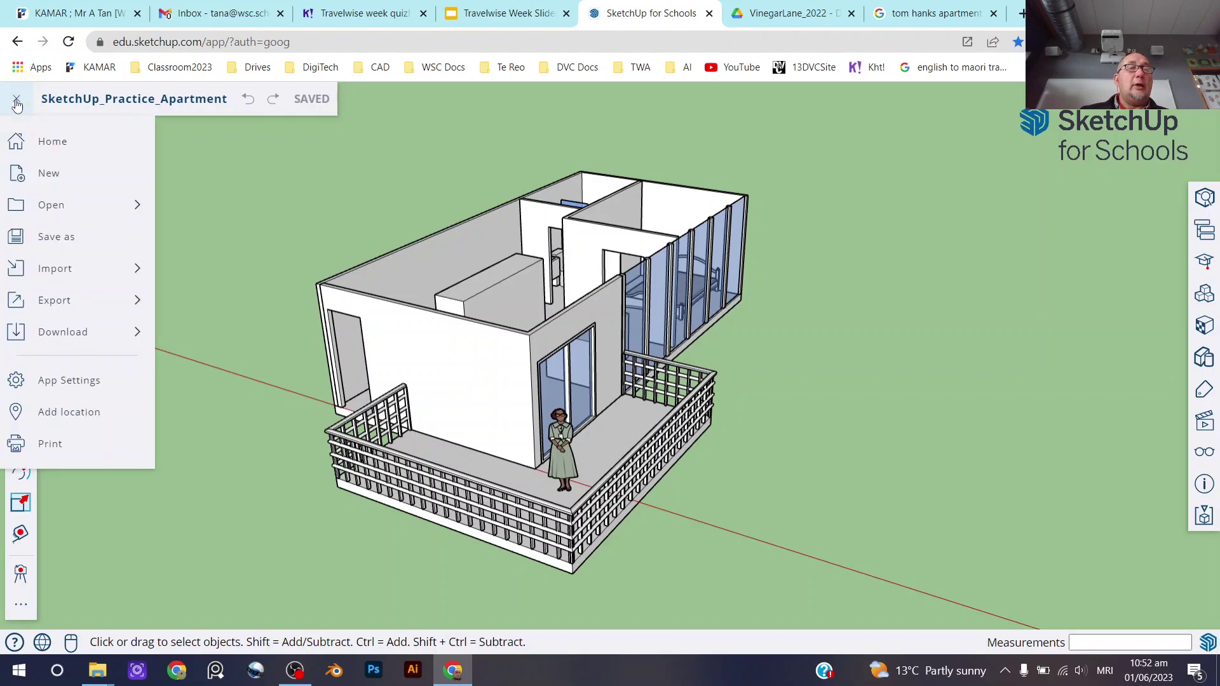
{"action": "left_click", "coordinate": [46, 146]}
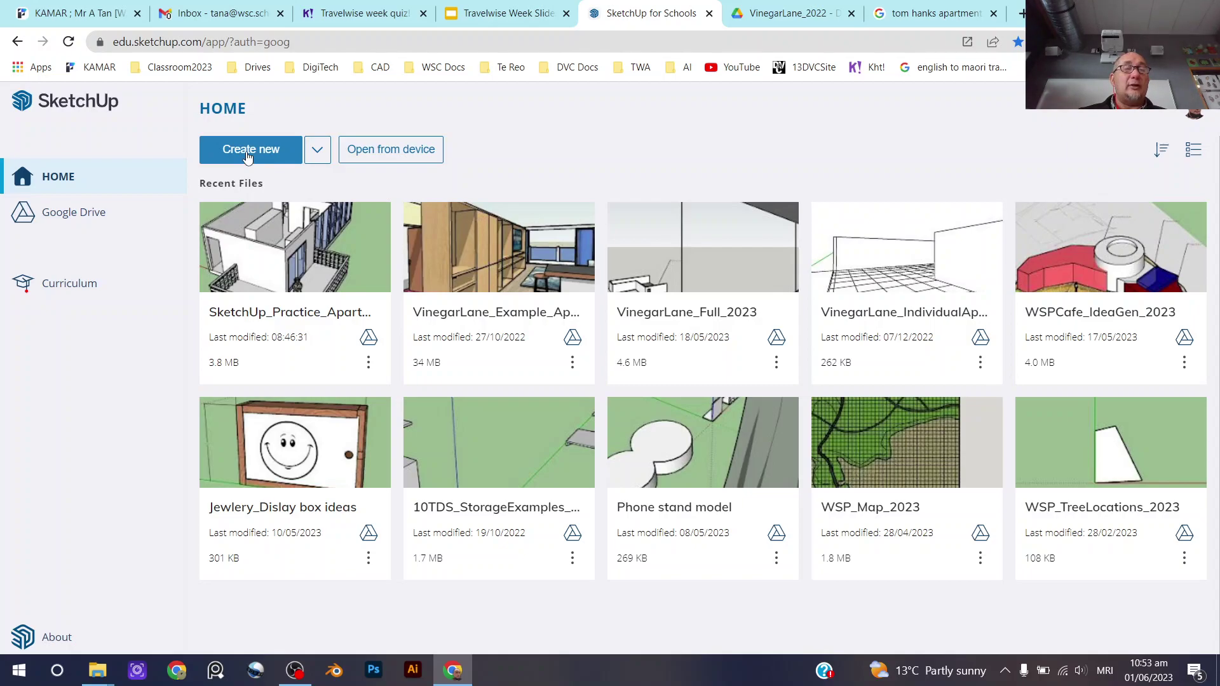
{"action": "left_click", "coordinate": [320, 157]}
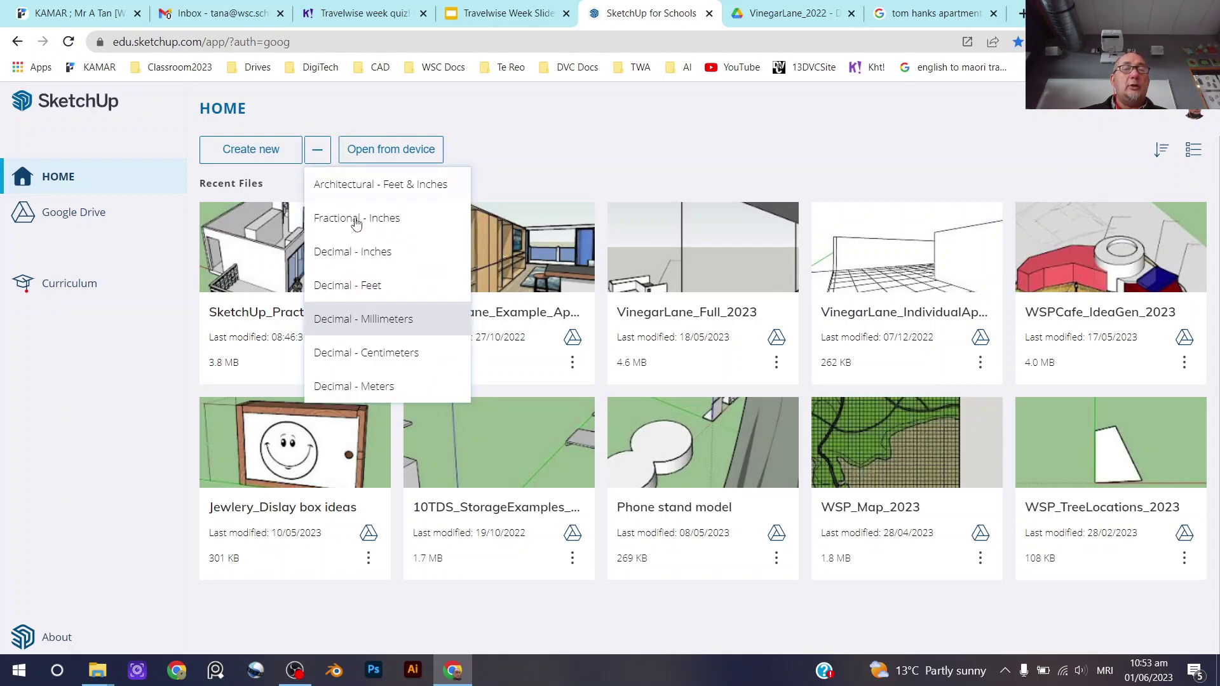
{"action": "left_click", "coordinate": [338, 321]}
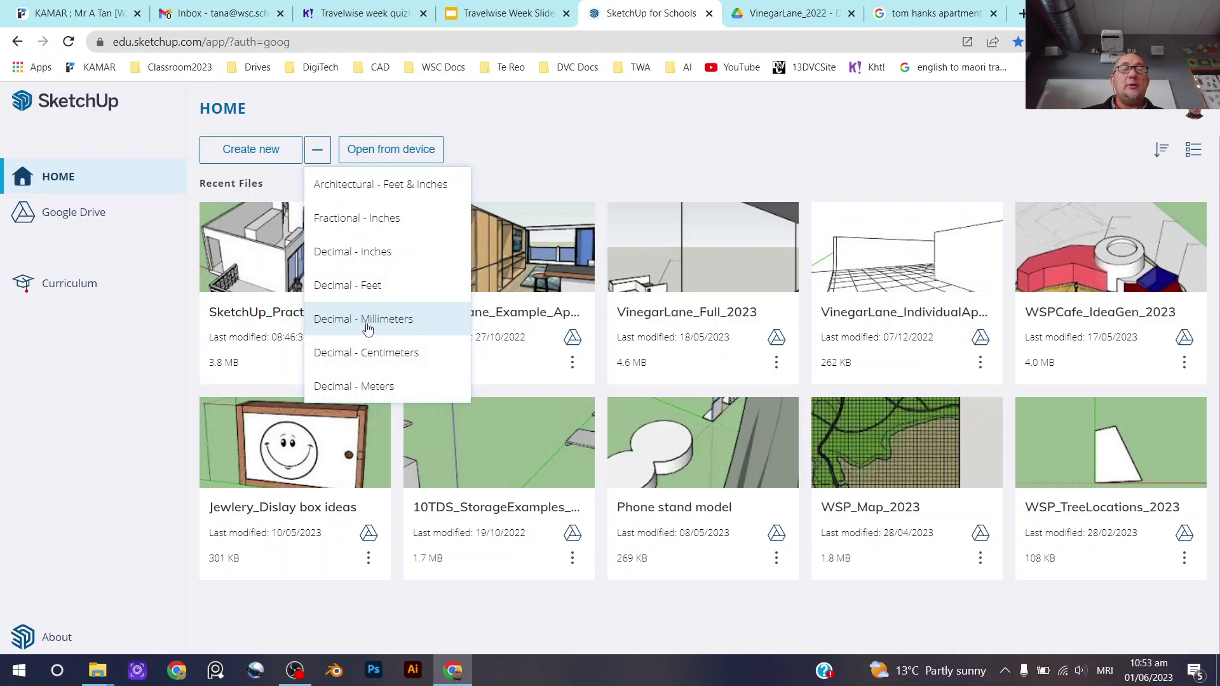
{"action": "left_click", "coordinate": [367, 327]}
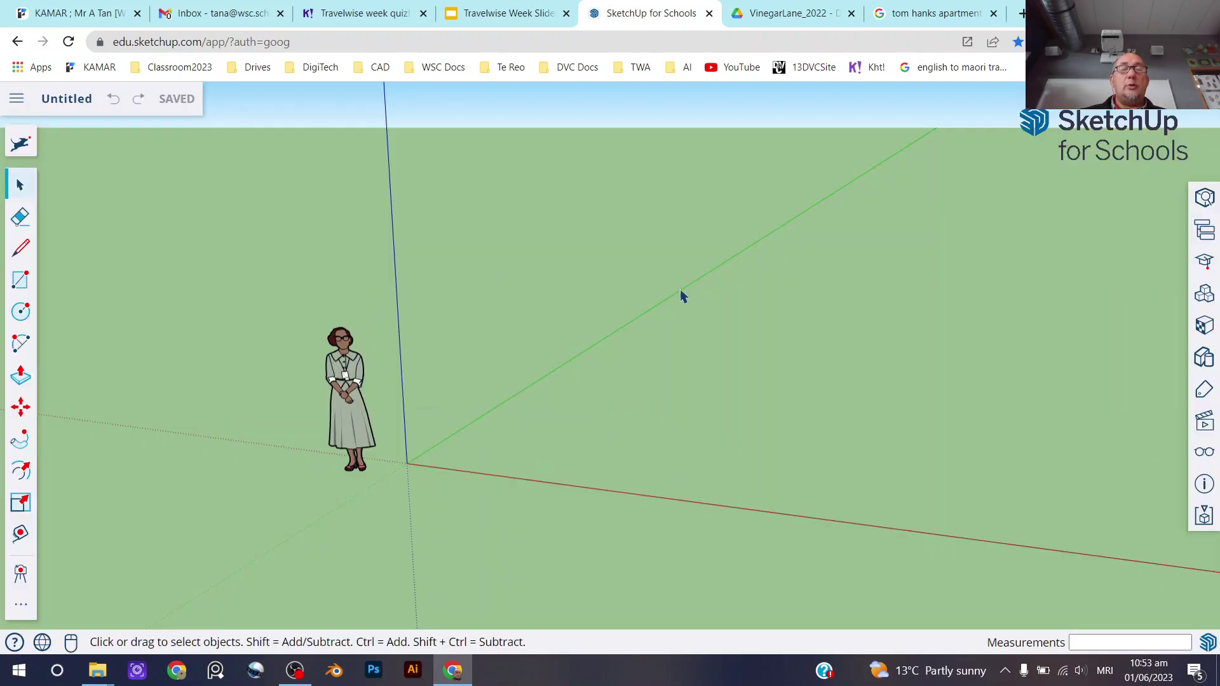
Import from My device and select TutorialPlan_2023.jpg in Downloads.
{"action": "middle_click_drag", "start_coordinate": [632, 352], "coordinate": [626, 388]}
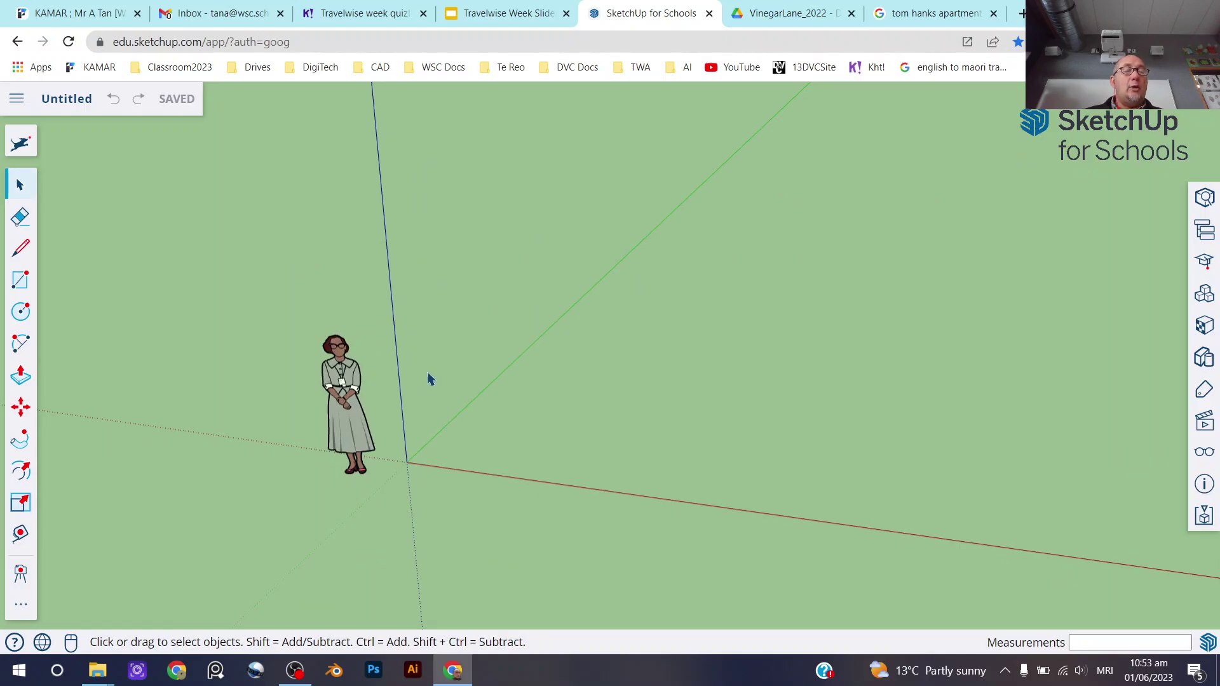
{"action": "left_click", "coordinate": [17, 100]}
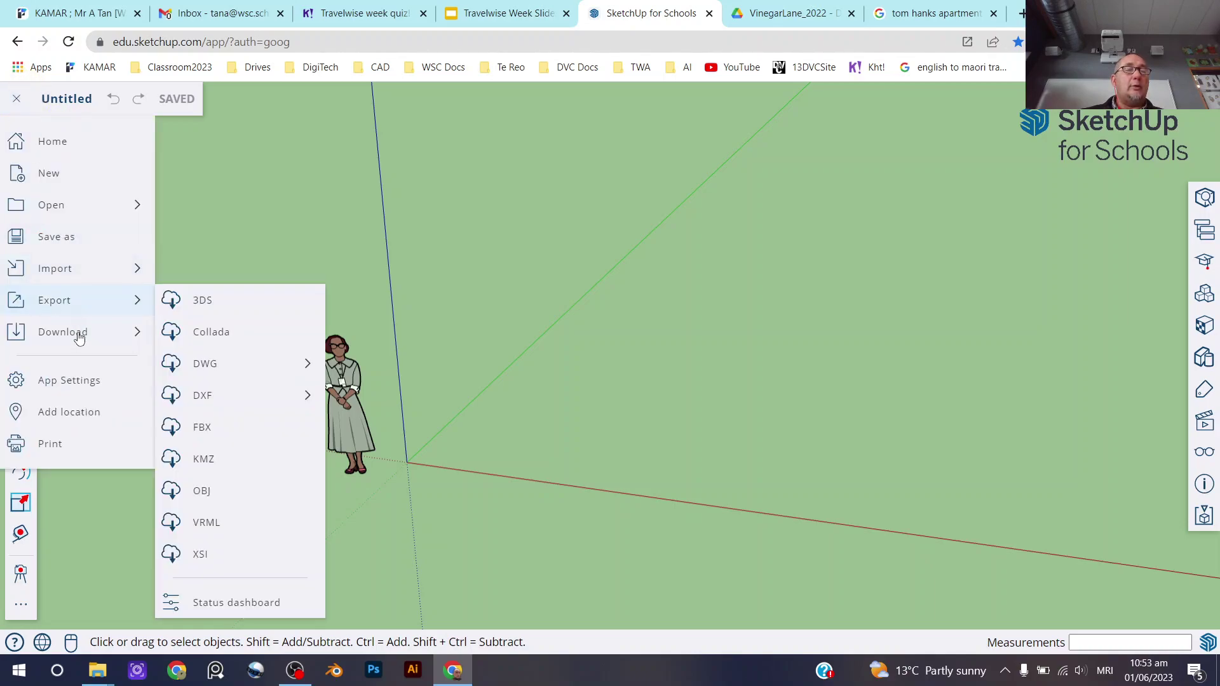
{"action": "mouse_move", "coordinate": [75, 278]}
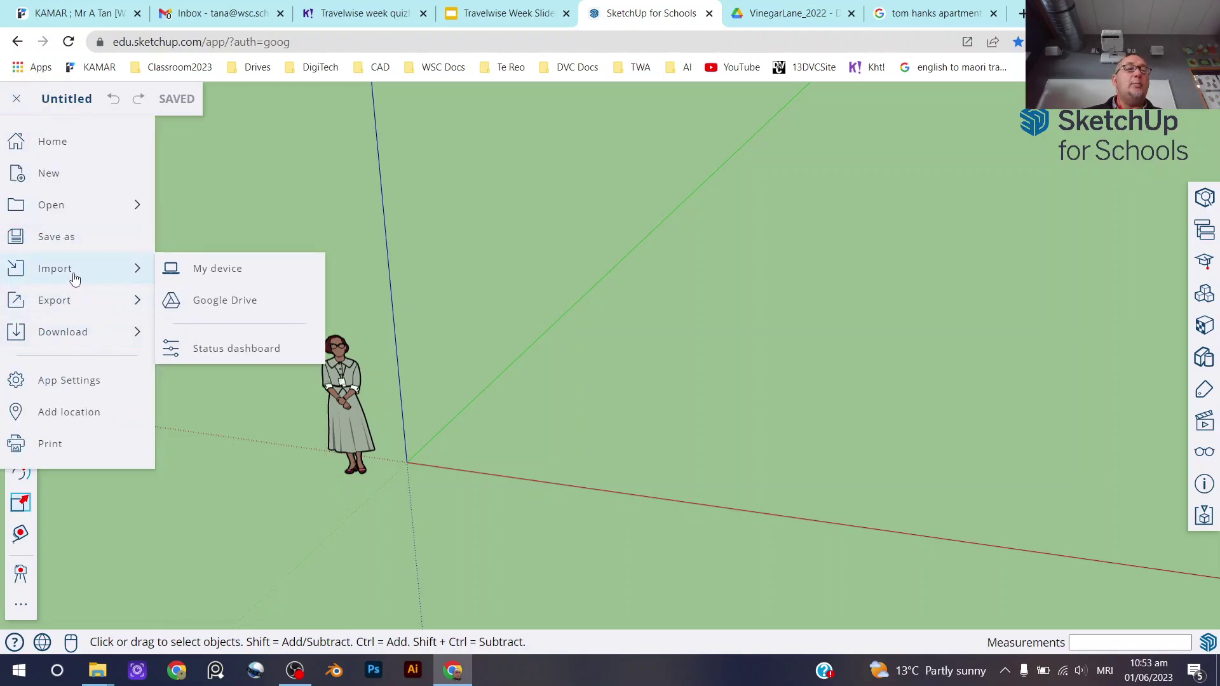
{"action": "left_click", "coordinate": [198, 273]}
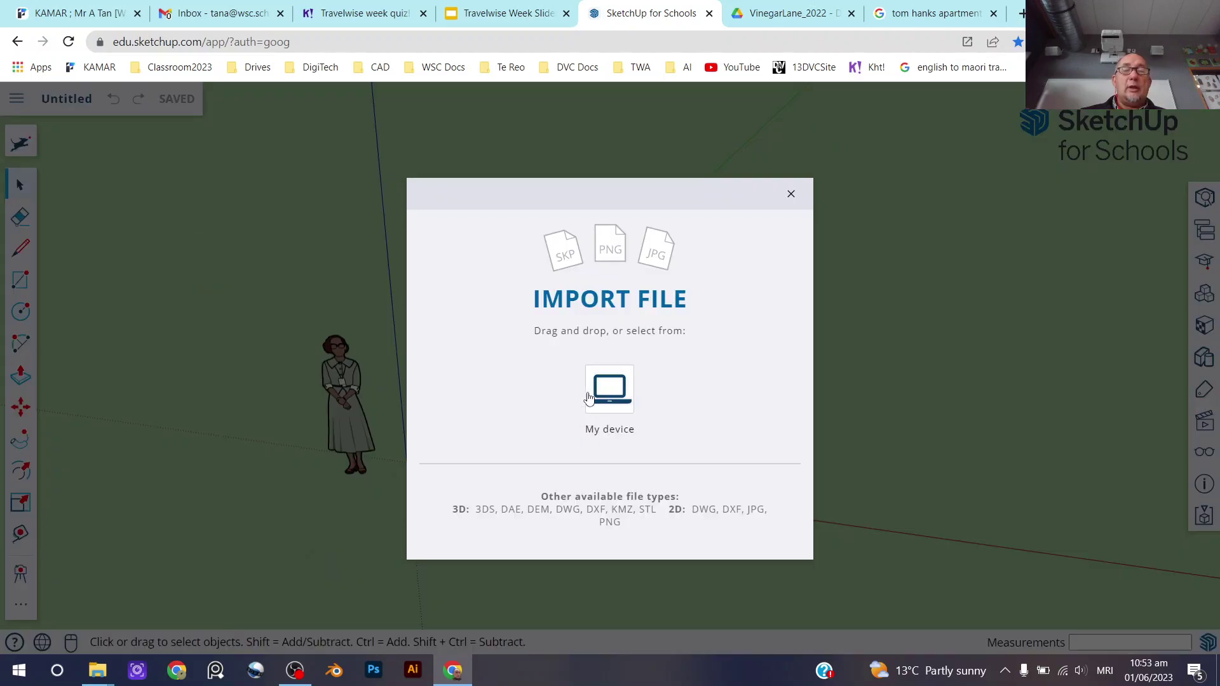
{"action": "left_click", "coordinate": [613, 390]}
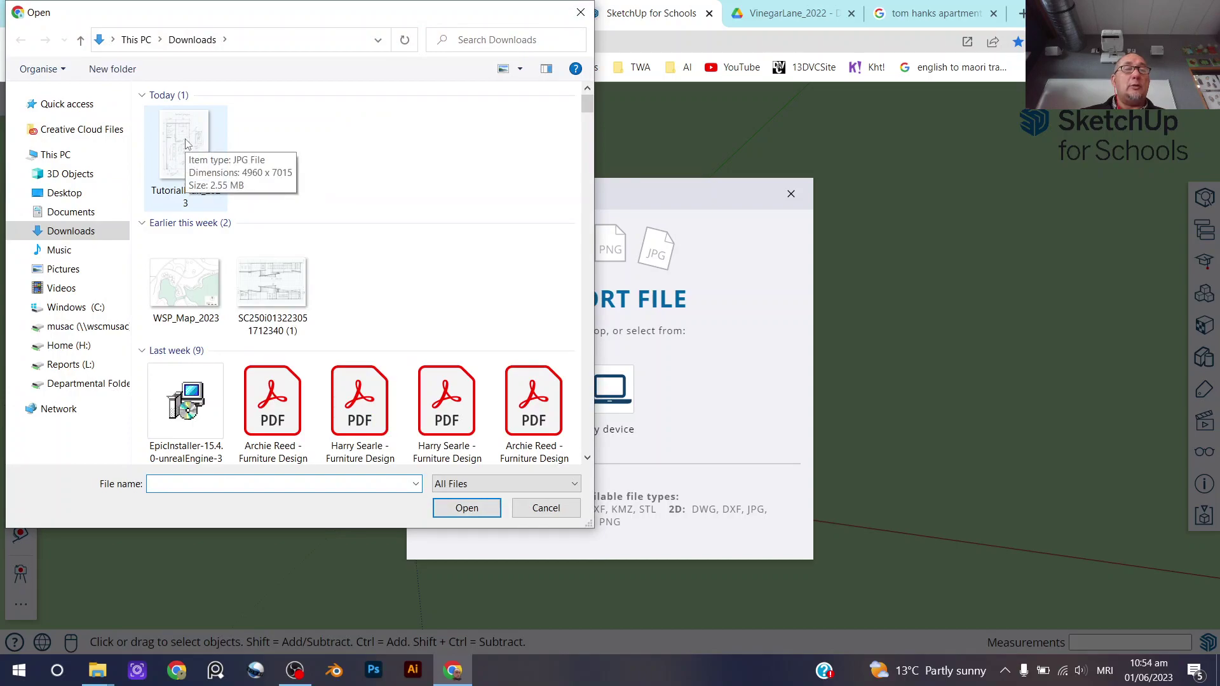
{"action": "left_click", "coordinate": [186, 155]}
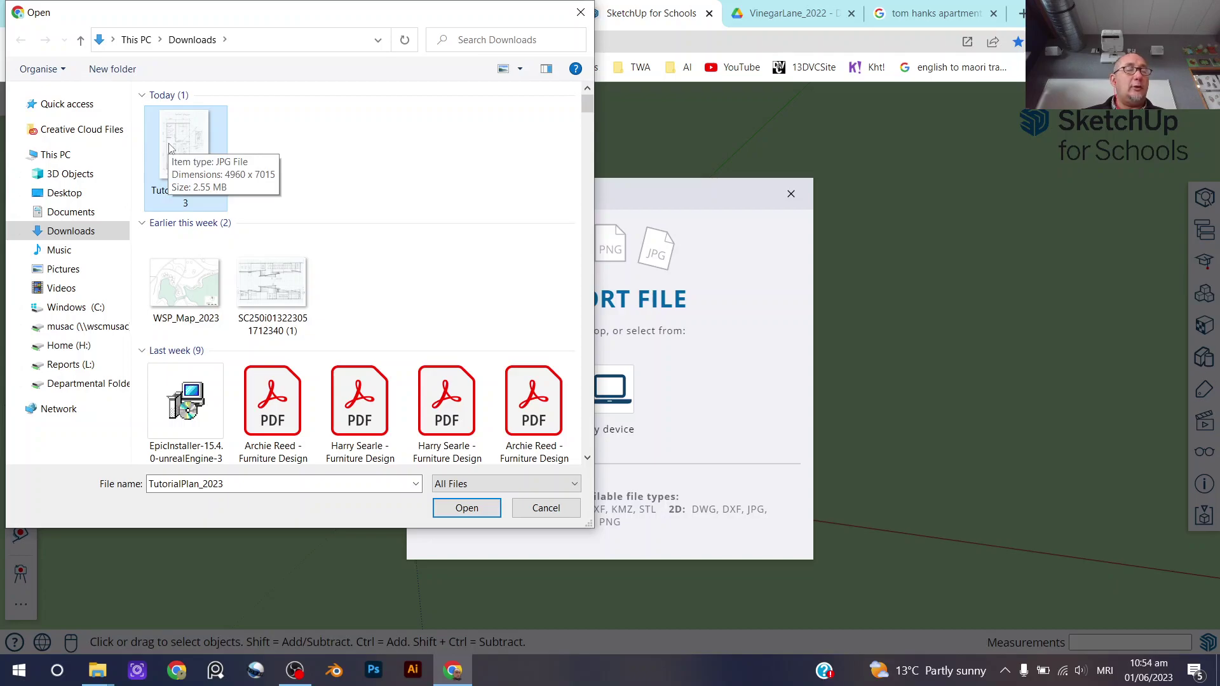
Bring in TutorialPlan_2023 as a flat Image, anchored at the origin and sized with a second click.
{"action": "left_click", "coordinate": [474, 506]}
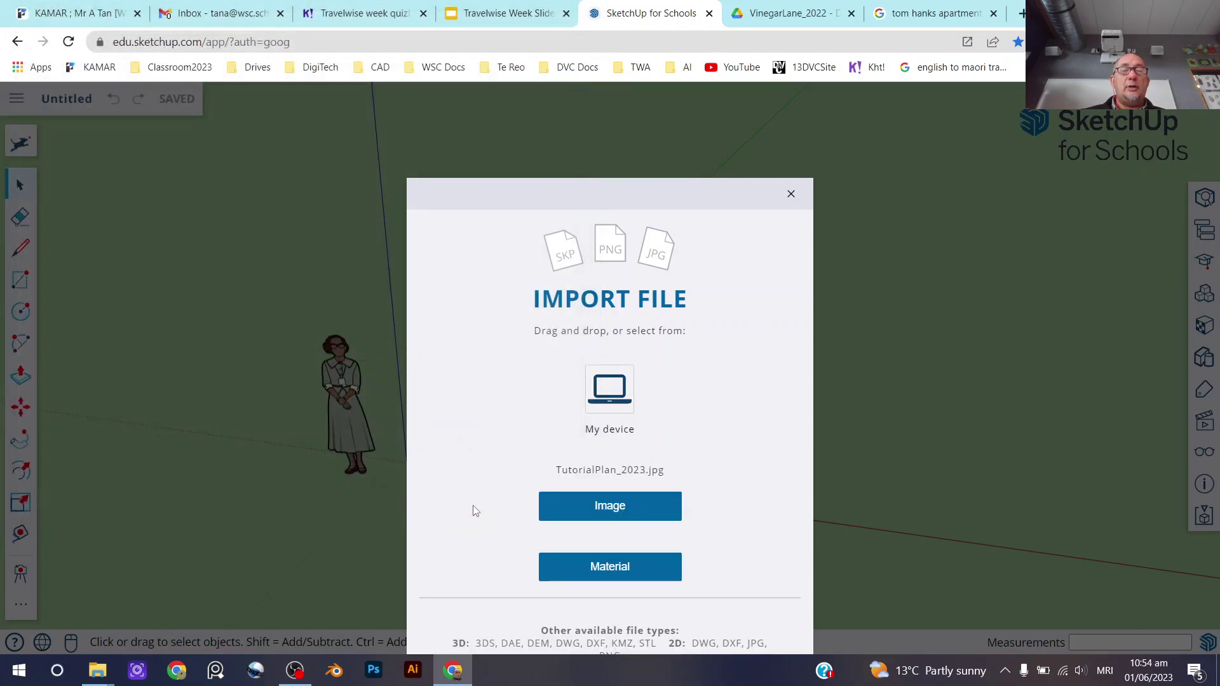
{"action": "left_click", "coordinate": [612, 506]}
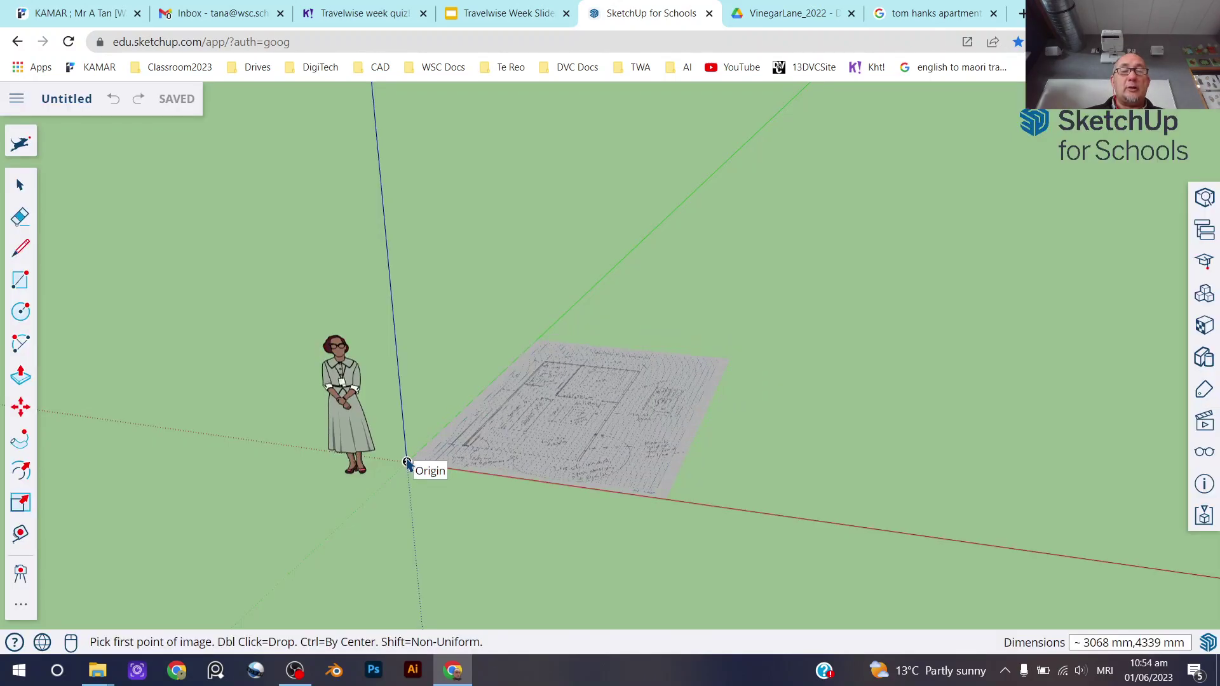
{"action": "left_click", "coordinate": [407, 461]}
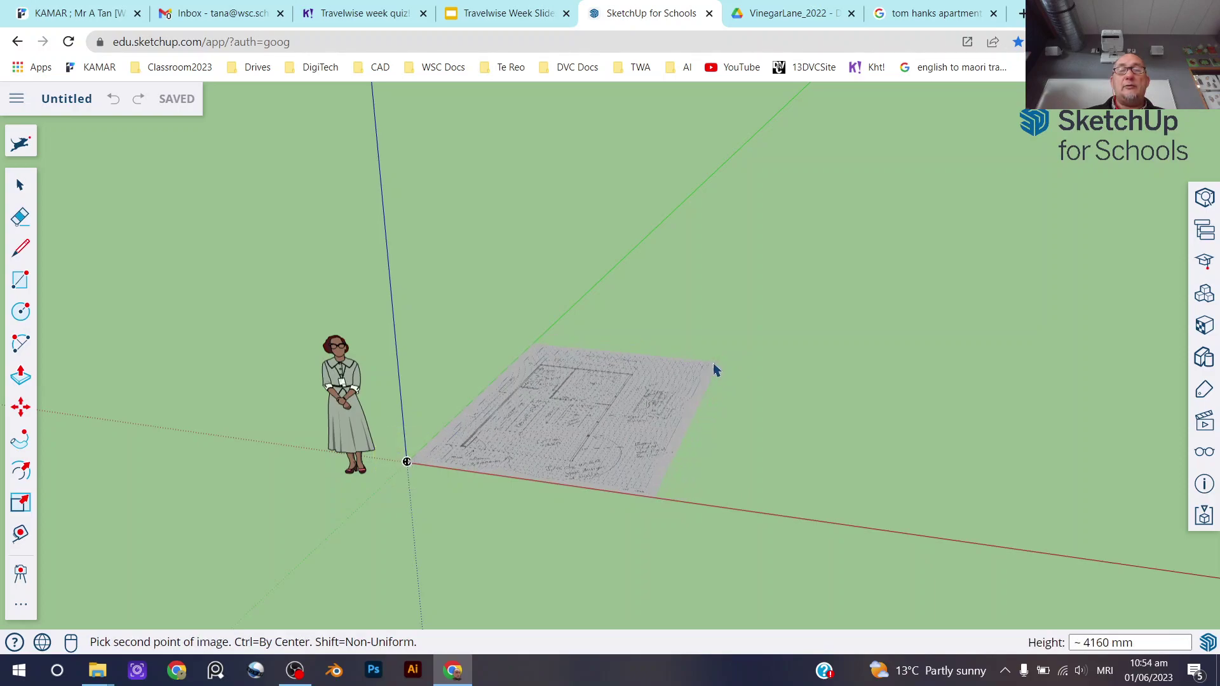
{"action": "left_click", "coordinate": [670, 377]}
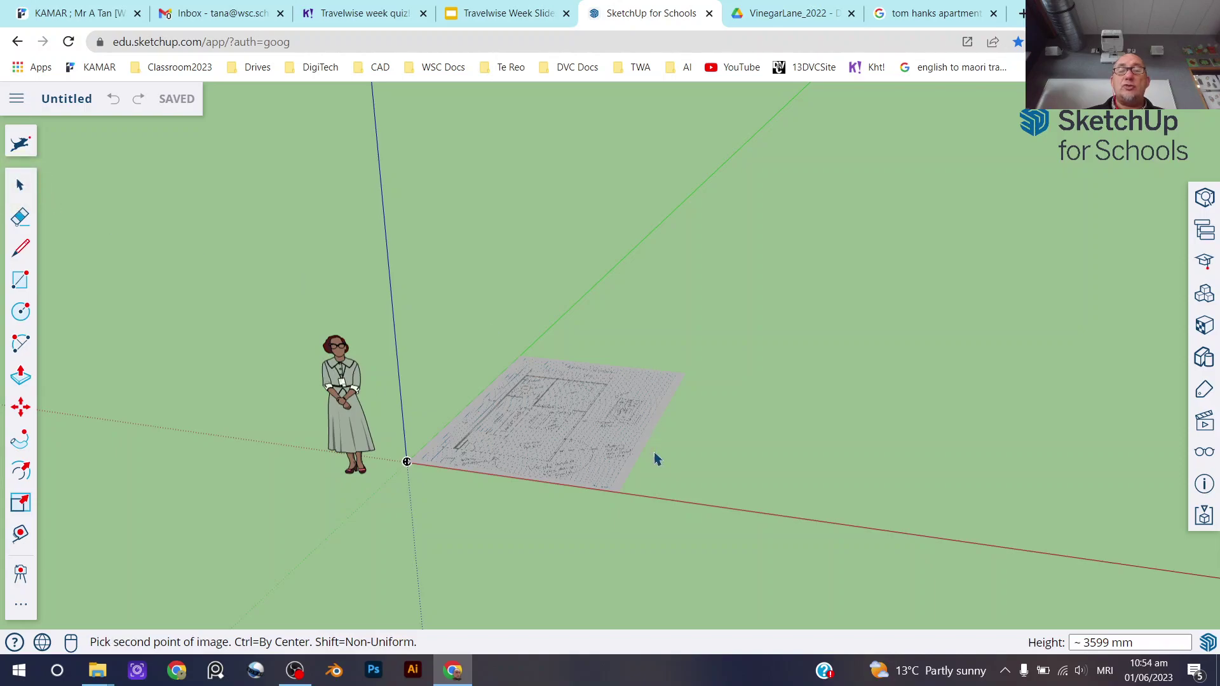
{"action": "left_click", "coordinate": [668, 548]}
Orbit to check the placed floor plan, return to Select, and bring OBS Studio forward.
{"action": "key", "text": "o"}
{"action": "left_click_drag", "start_coordinate": [468, 436], "coordinate": [542, 364]}
{"action": "key", "text": "space"}
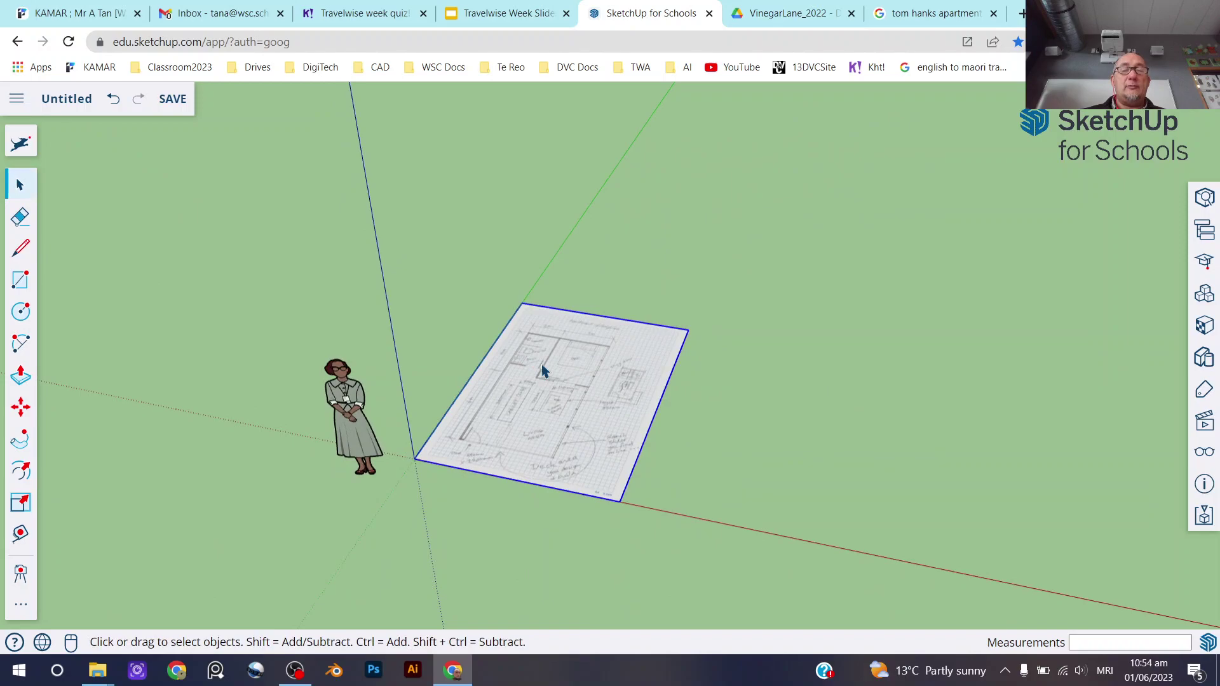
{"action": "left_click", "coordinate": [295, 671]}
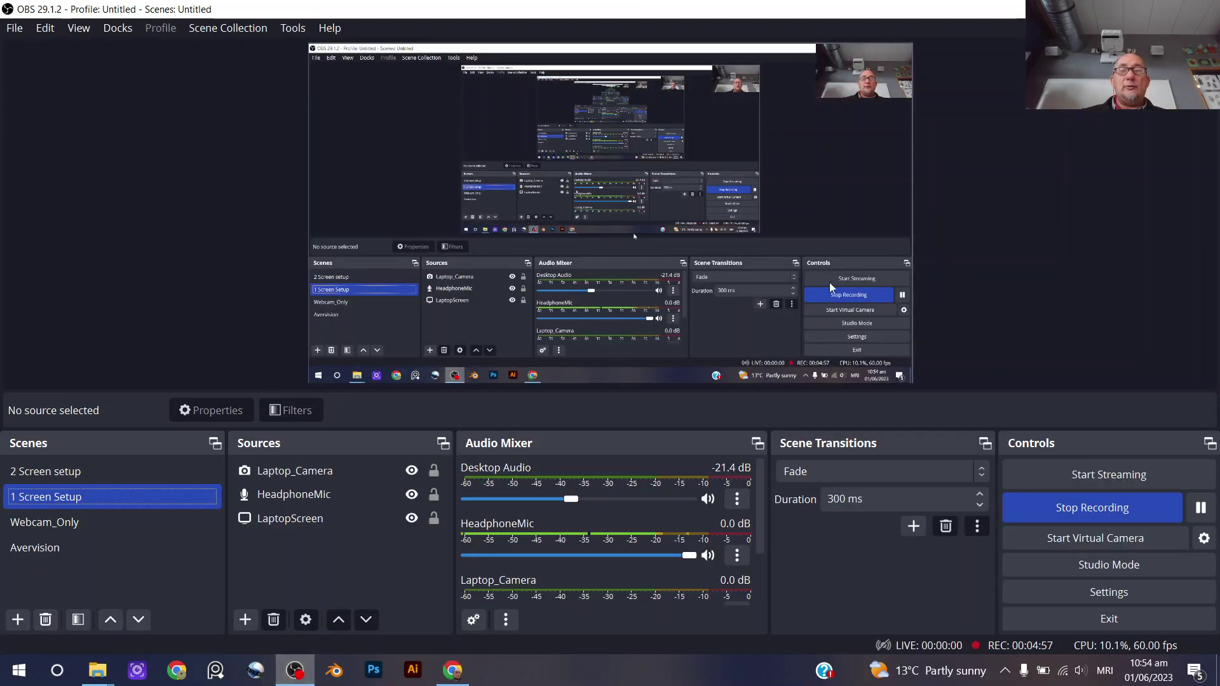